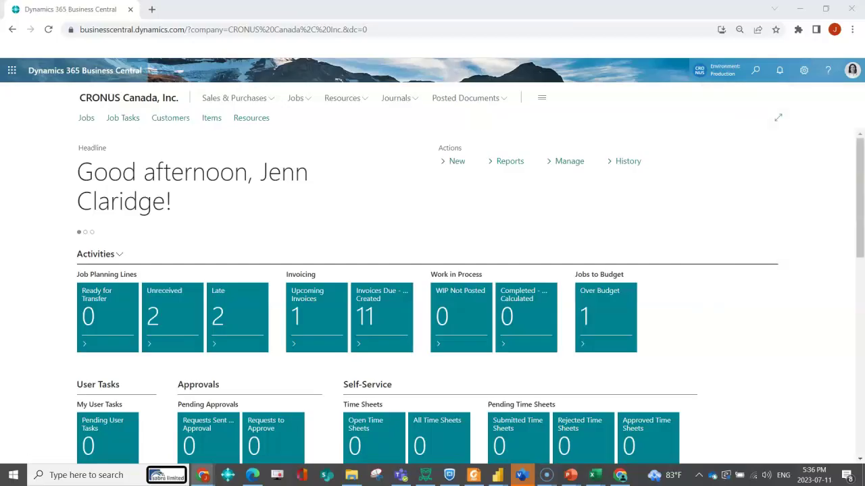
- Find and open the User Tasks list via Tell Me search 'user ta'
key("alt+q")
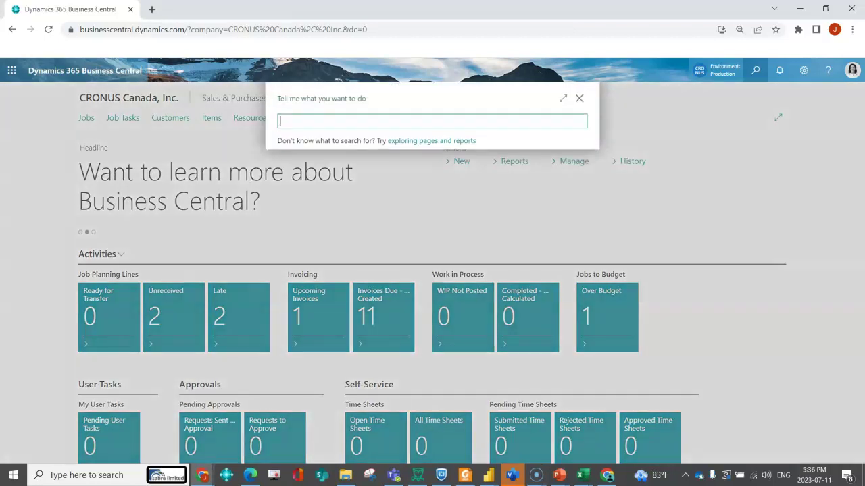
type("user ta")
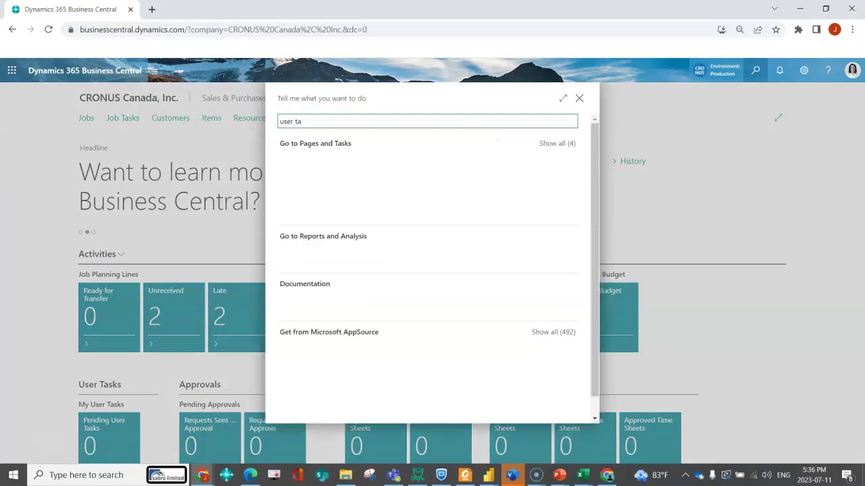
key("Return")
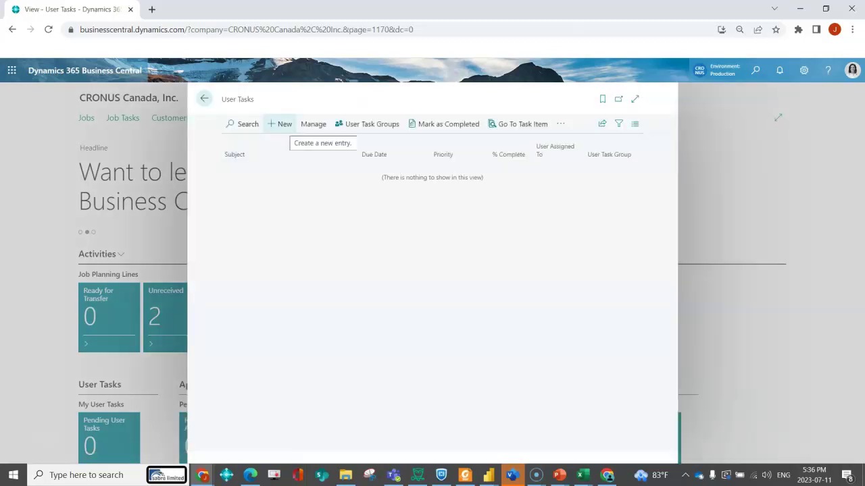
- Create task 'Review Credit for New Customer' described as 'Complete full credit check so we can release the order'
left_click(280, 124)
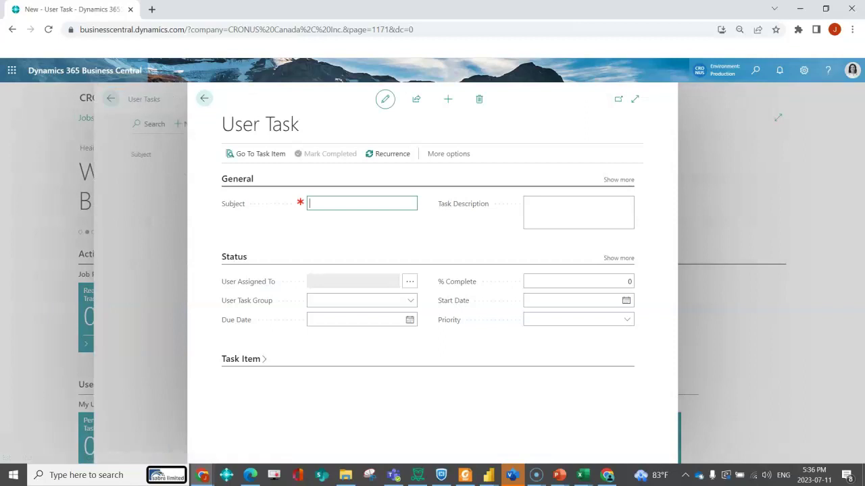
type("Review")
type(" Credit for N")
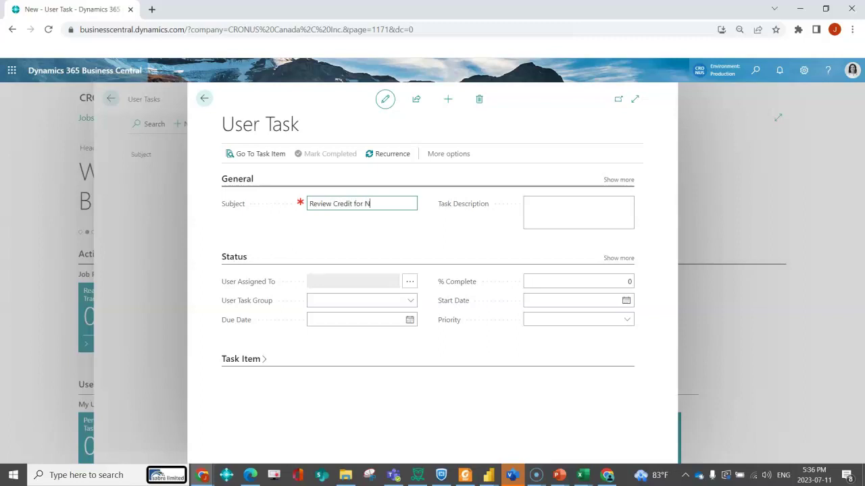
type("ew Customer")
key("Tab")
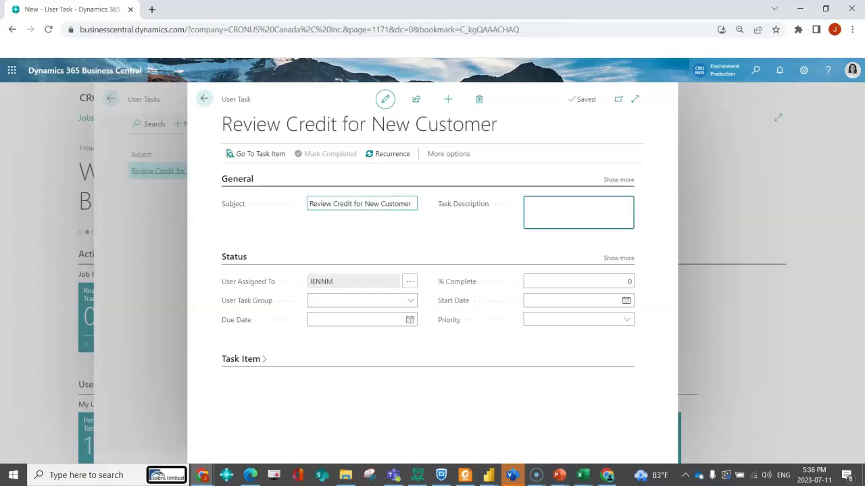
type("Complete full cre")
type("dit check so we")
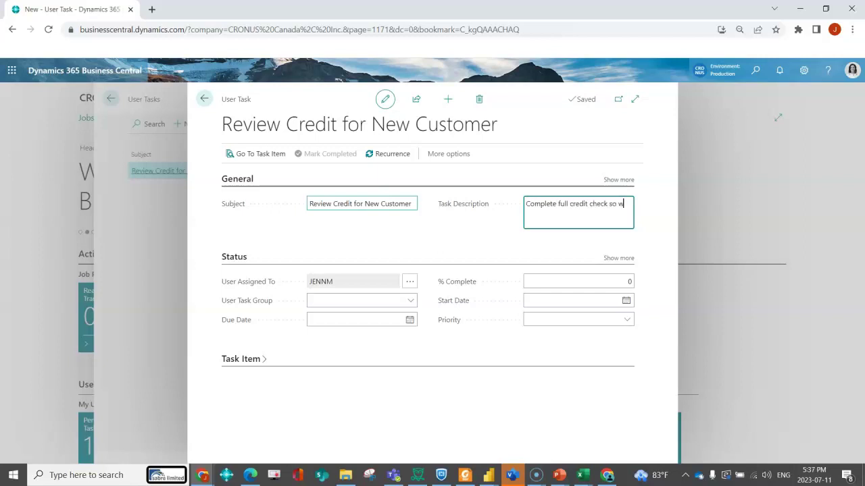
type(" can release the")
type(" order")
- Expand the General details and assign the task to a different user from the Users list
left_click(619, 179)
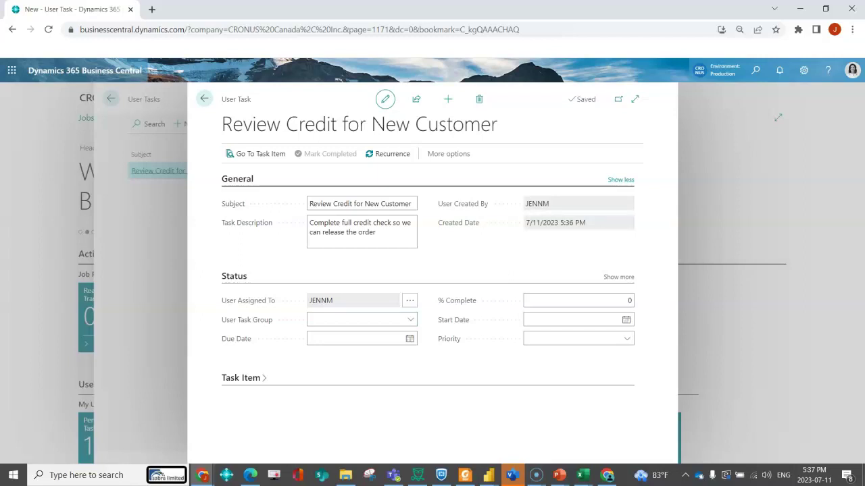
left_click(410, 300)
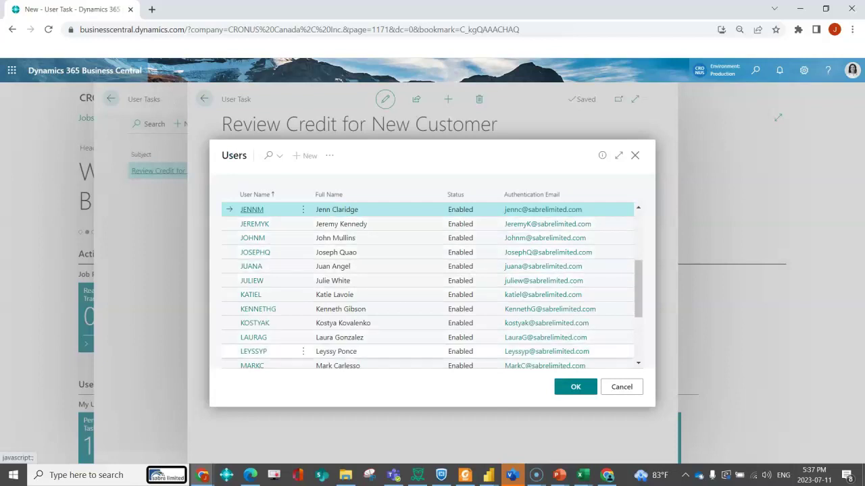
left_click(379, 351)
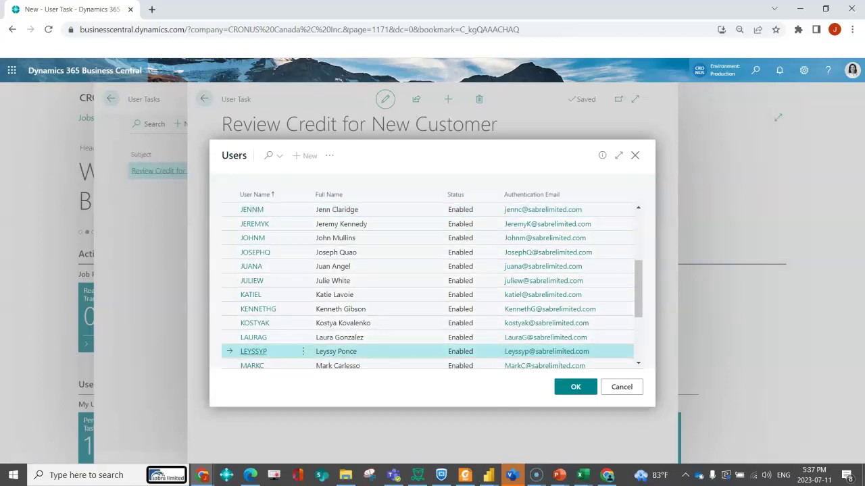
left_click(575, 386)
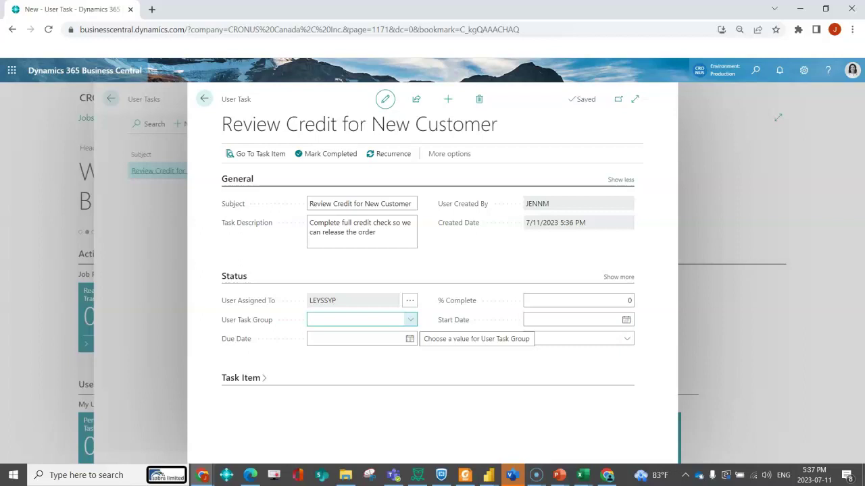
- Leave the task group empty, set due date 7/14/2023 and 25% complete
left_click(410, 319)
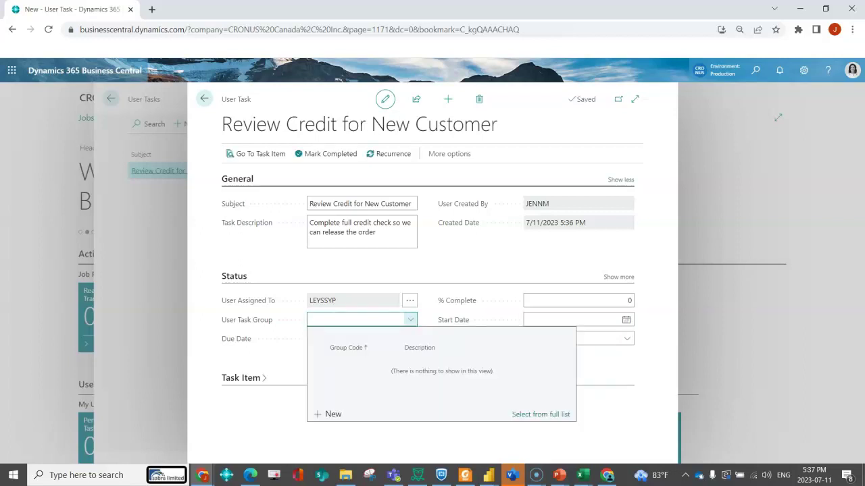
key("Escape")
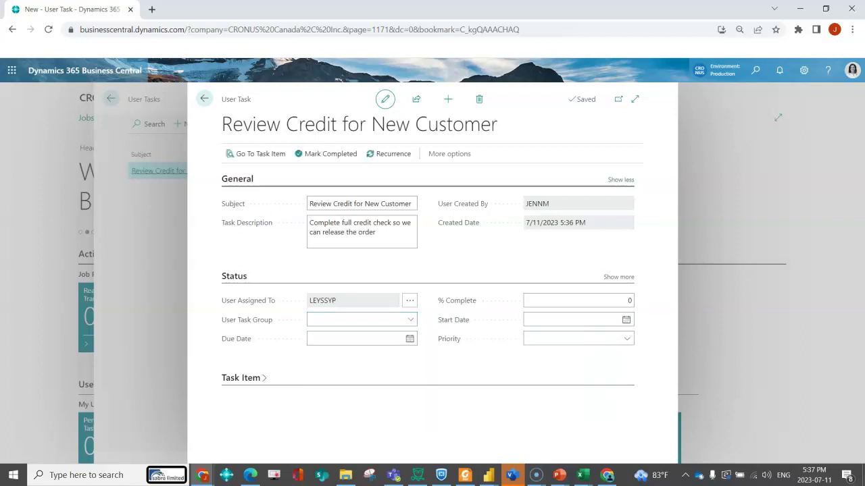
key("Tab")
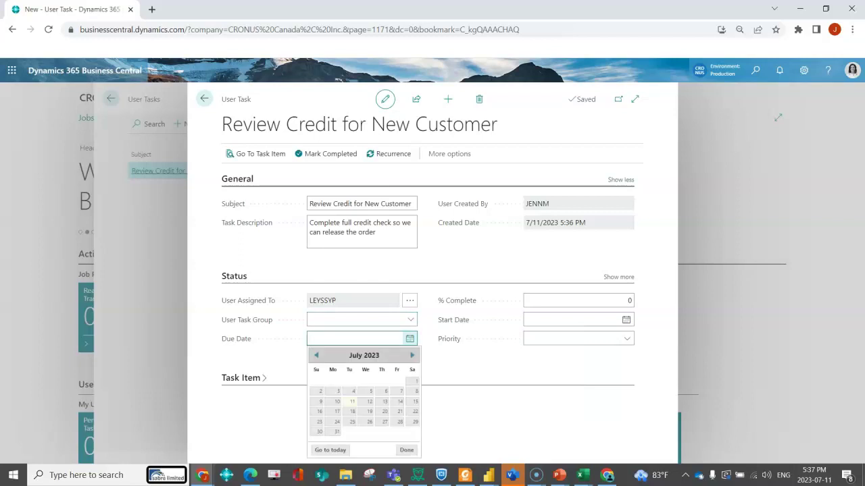
left_click(400, 401)
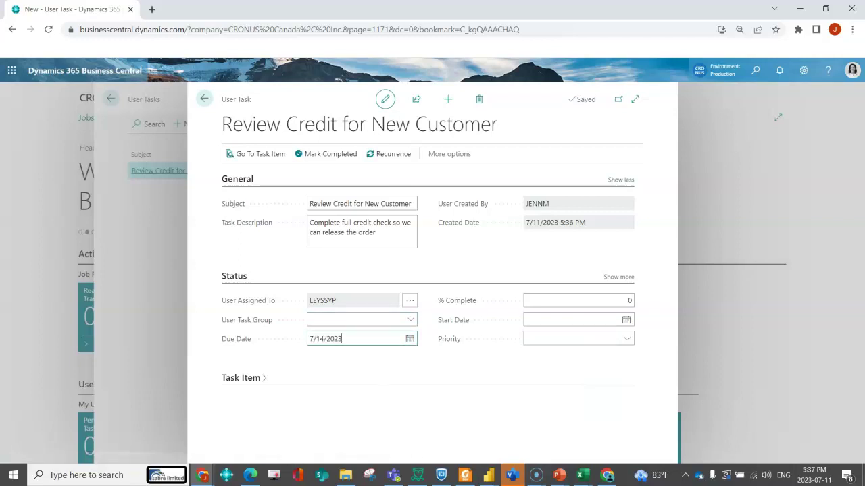
key("Tab")
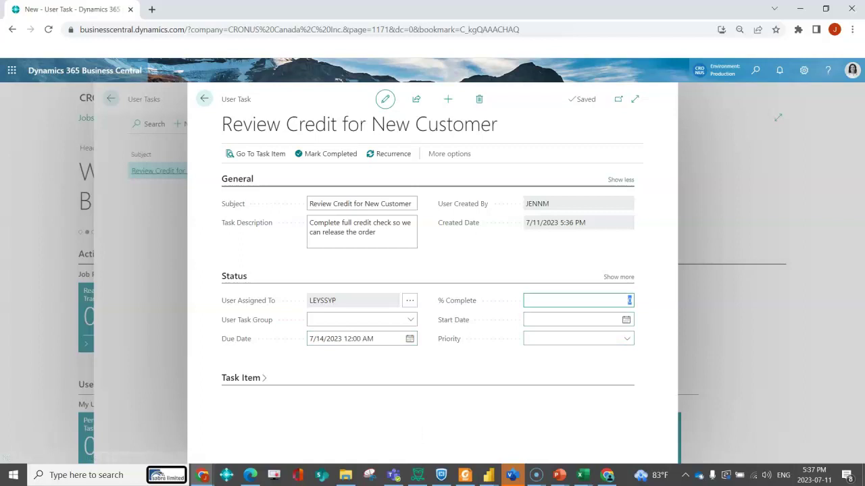
type("25")
key("Tab")
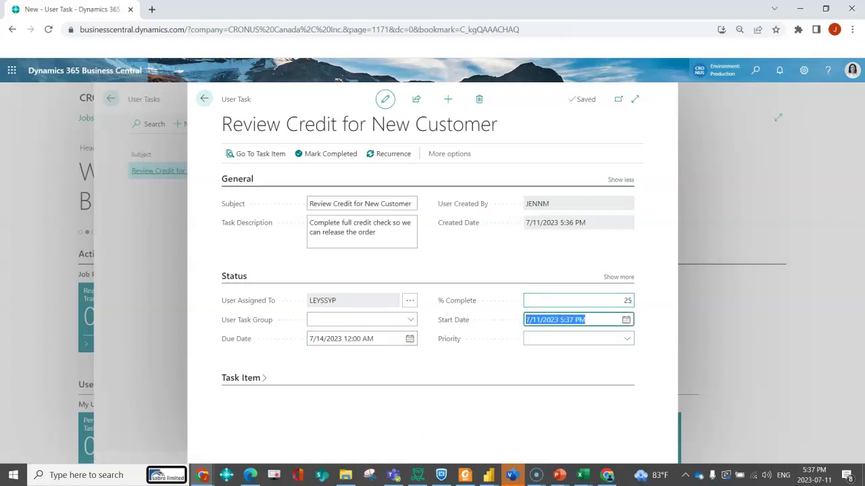
- Keep the start date, set Normal priority, and reveal the extra status and link fields
key("Tab")
key("alt+Down")
key("Down")
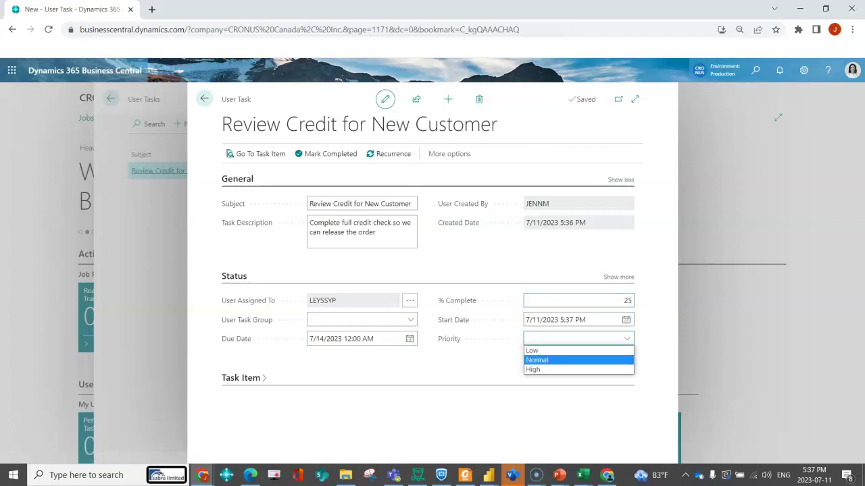
key("Return")
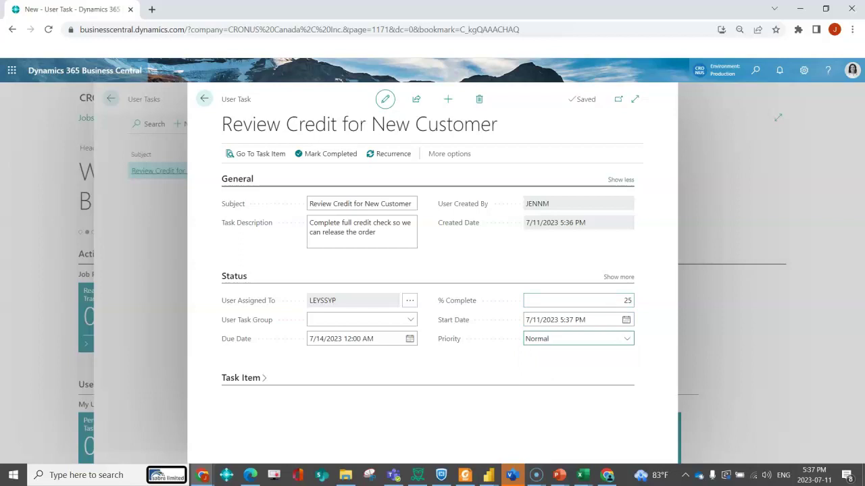
left_click(618, 277)
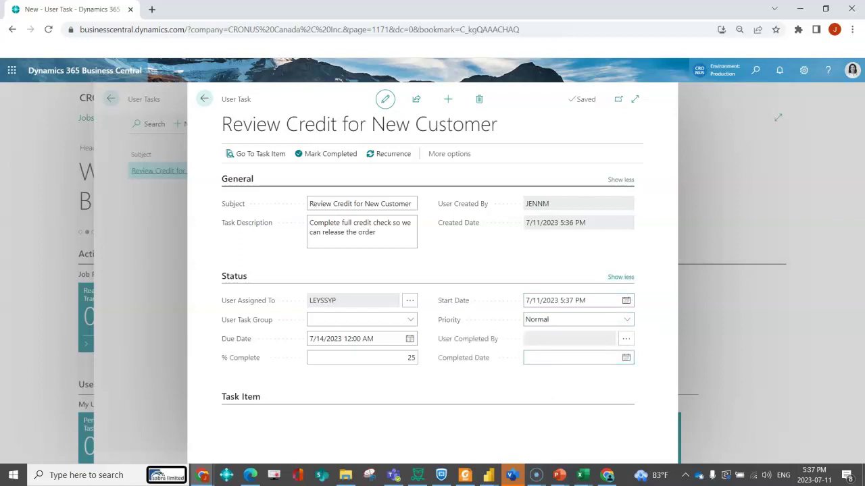
key("Tab")
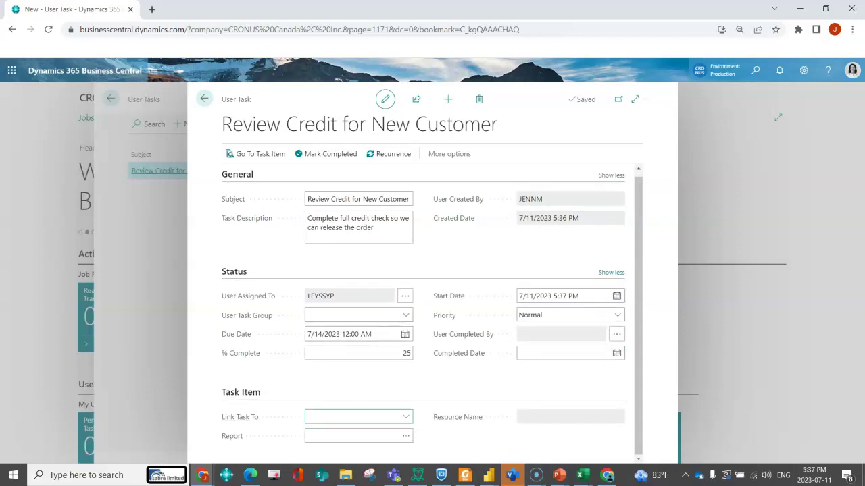
key("alt+Down")
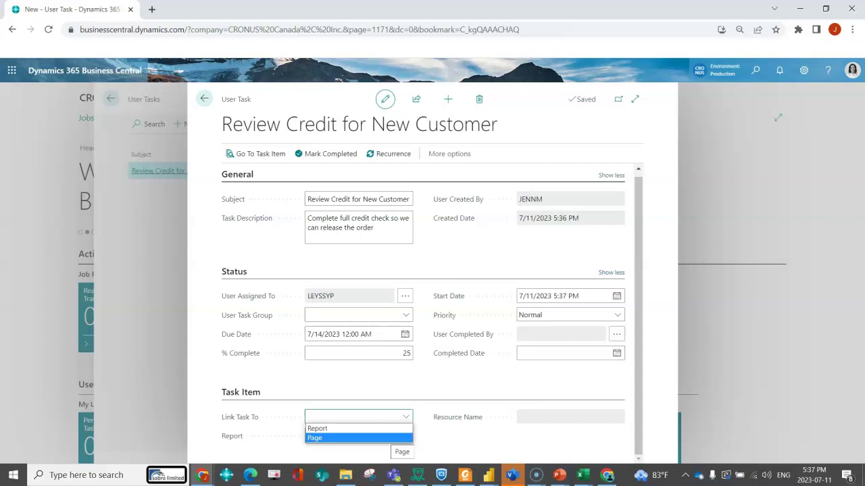
- Link the task to a page, choosing Customer List (page 22) by searching 'customer'
key("Return")
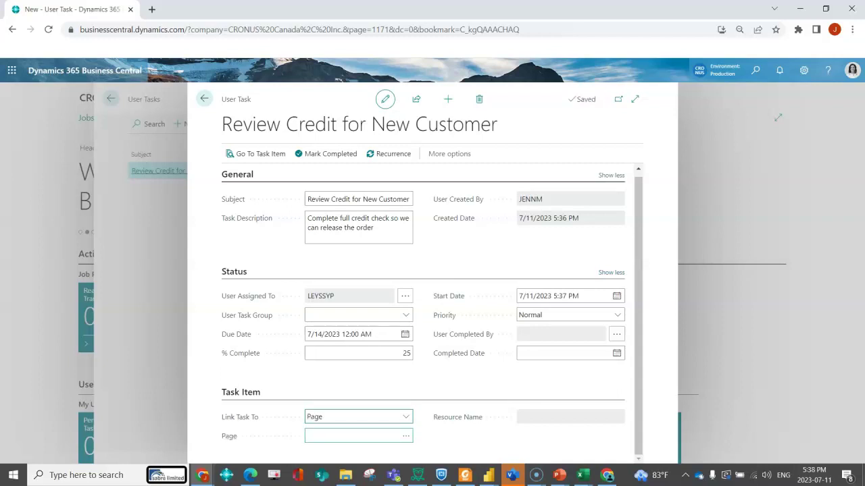
left_click(397, 436)
left_click(405, 436)
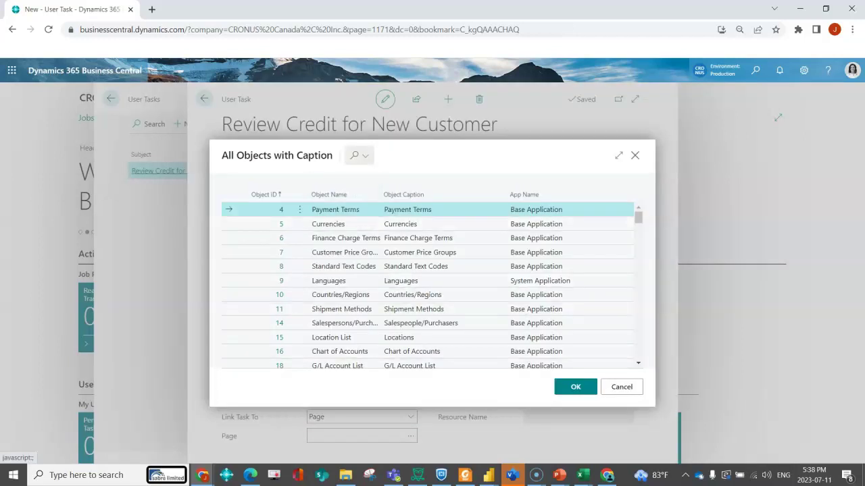
left_click(356, 156)
type("custo")
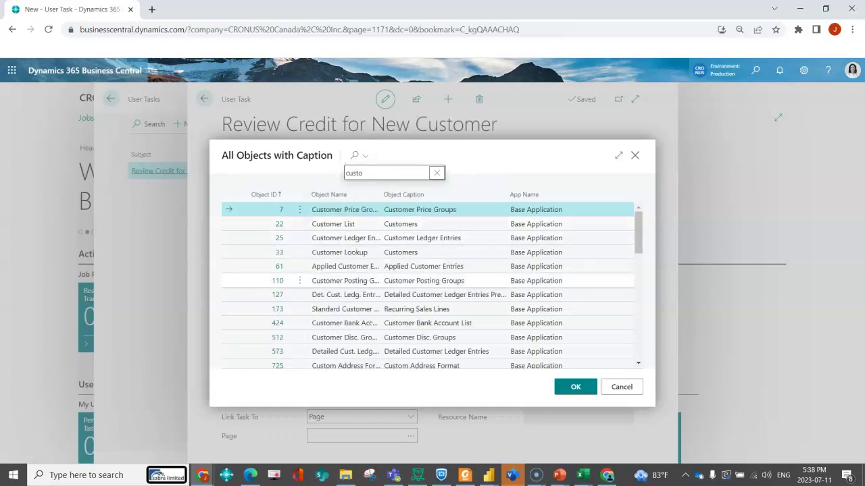
type("mer")
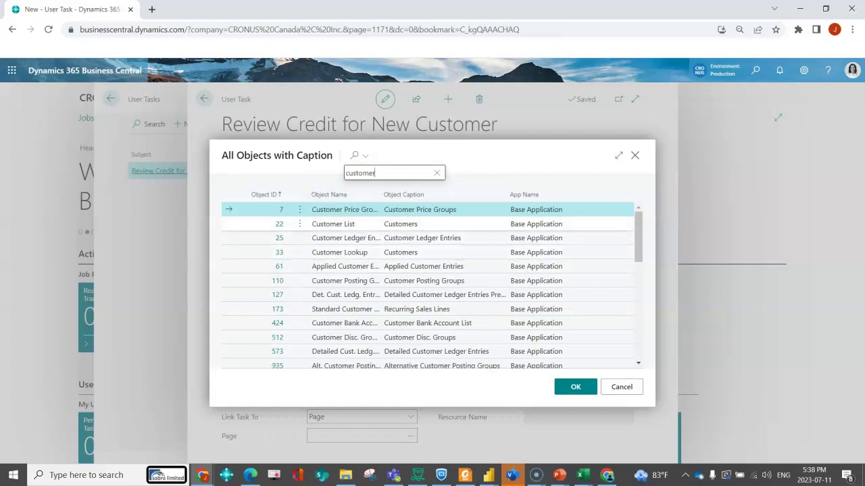
key("Down")
key("Return")
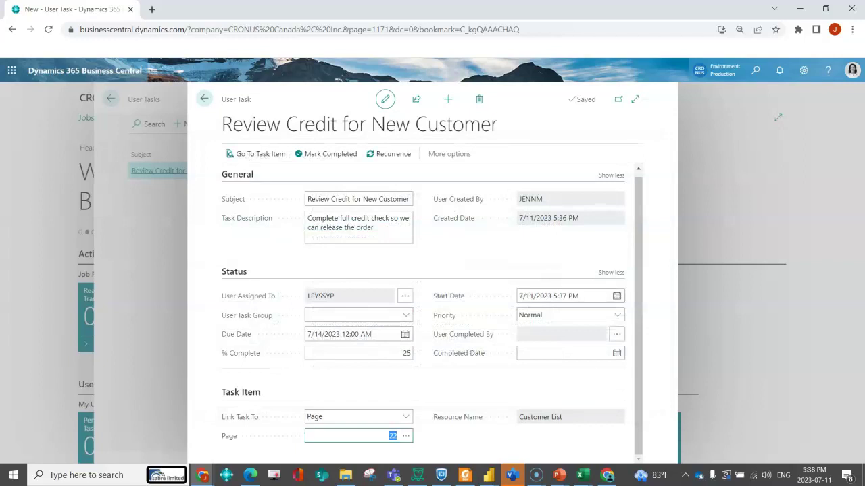
left_click_drag(471, 416, 480, 417)
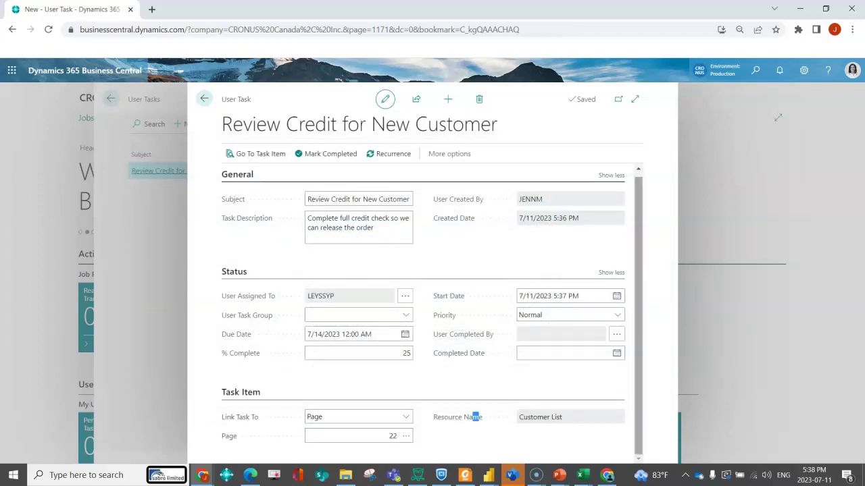
- Close the task and task list, then confirm the Pending User Tasks list is empty
left_click(223, 115)
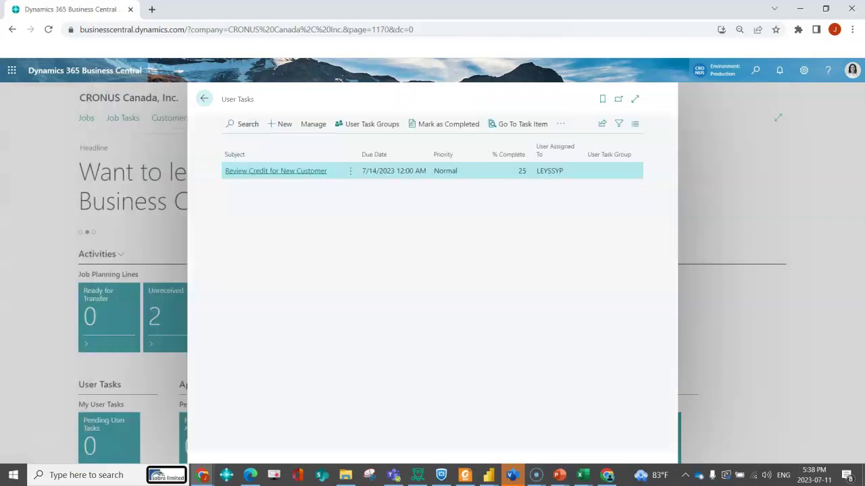
left_click(204, 98)
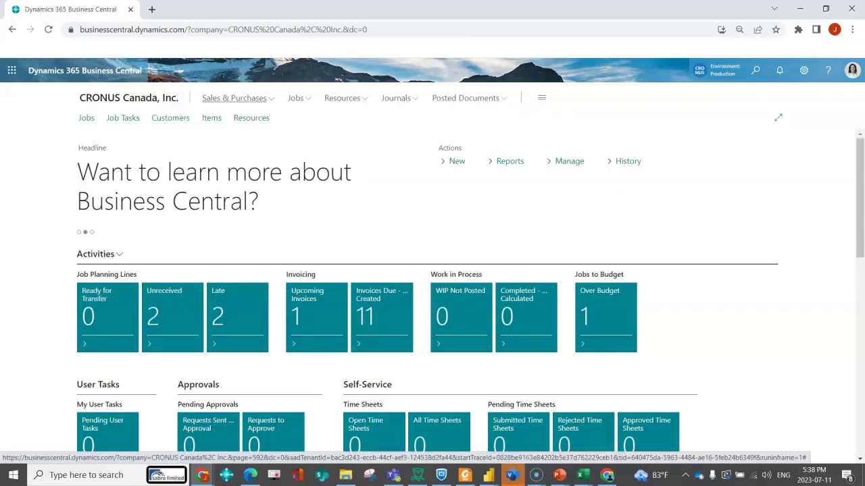
scroll(433, 283, "down", 3)
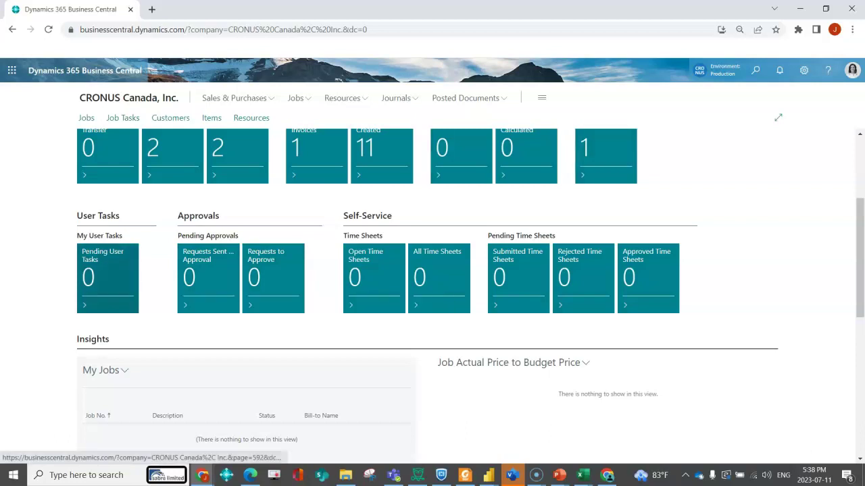
left_click(108, 277)
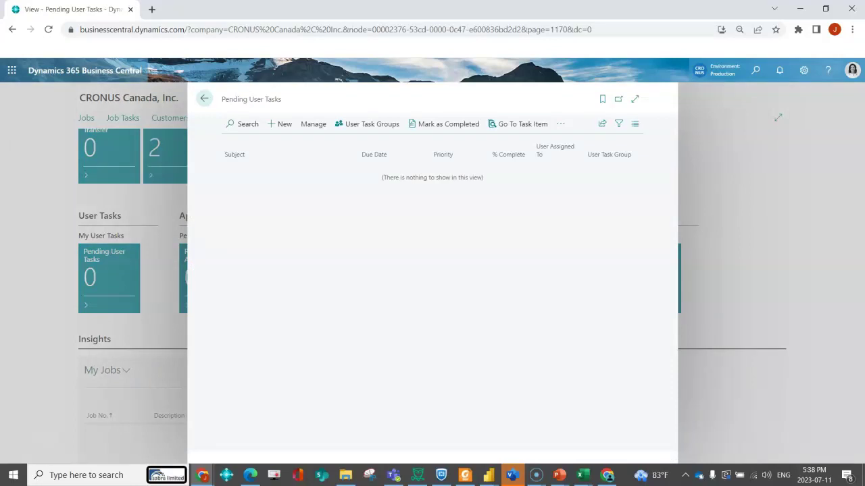
left_click(204, 99)
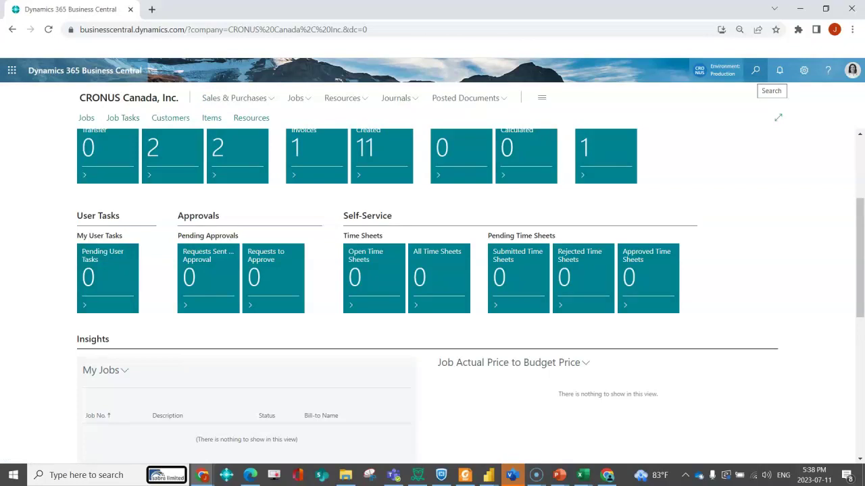
- Reopen the Review Credit for New Customer task from the User Tasks list
left_click(755, 71)
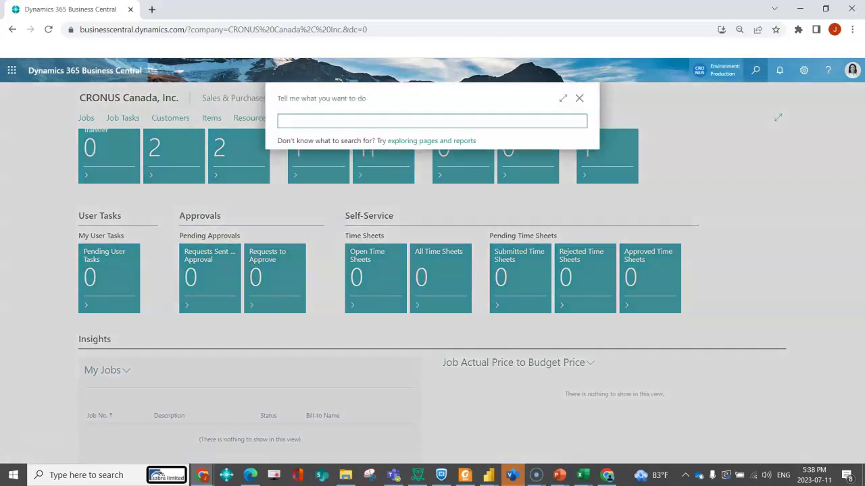
type("user ta")
left_click(304, 164)
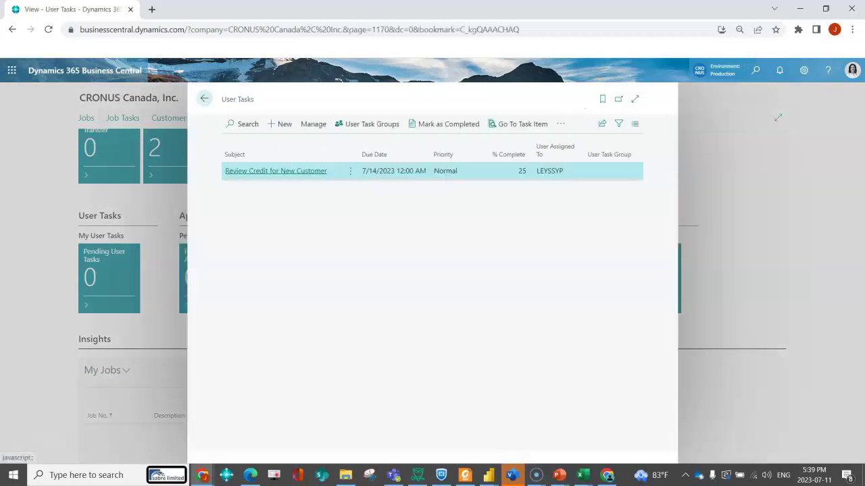
left_click(276, 171)
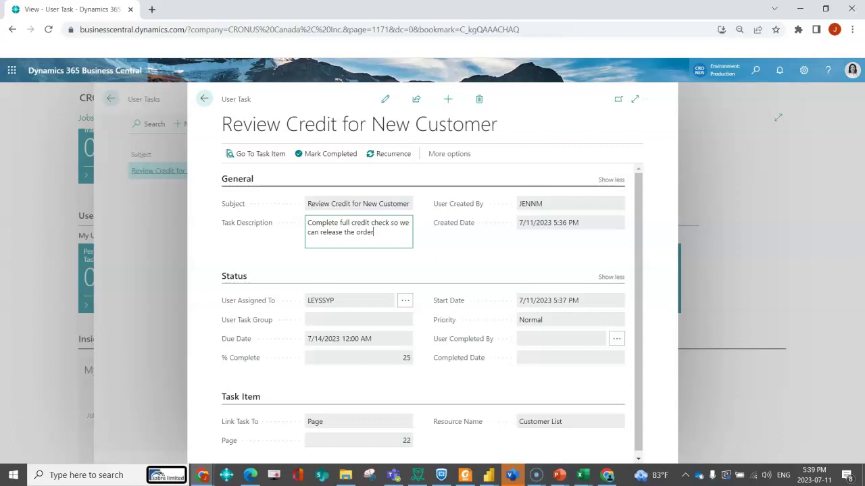
- Expand the task full-page, check its Customer List link, and come back to the task
left_click(635, 98)
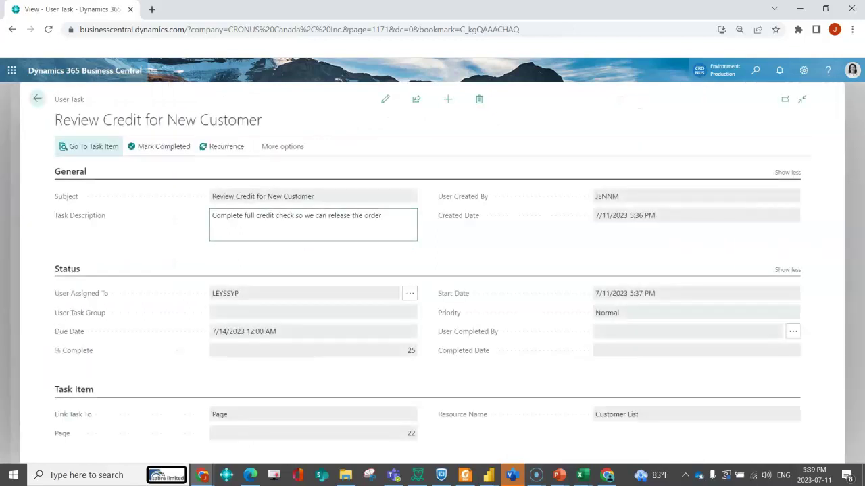
left_click(89, 146)
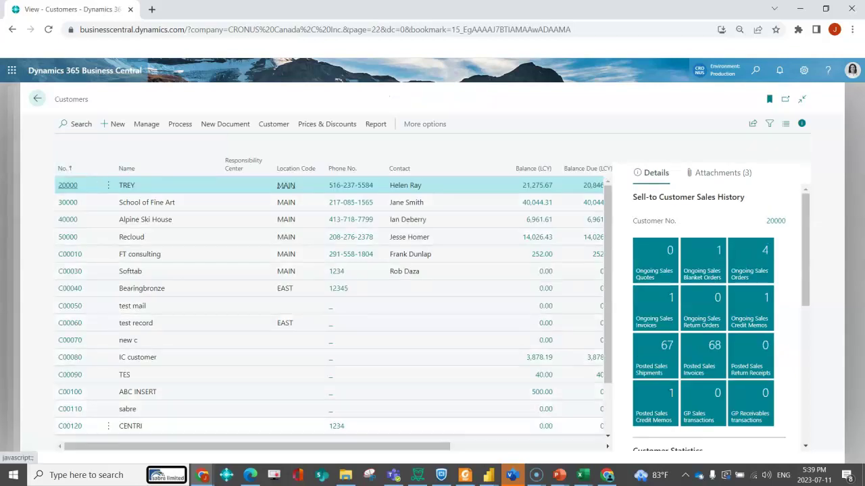
left_click(37, 99)
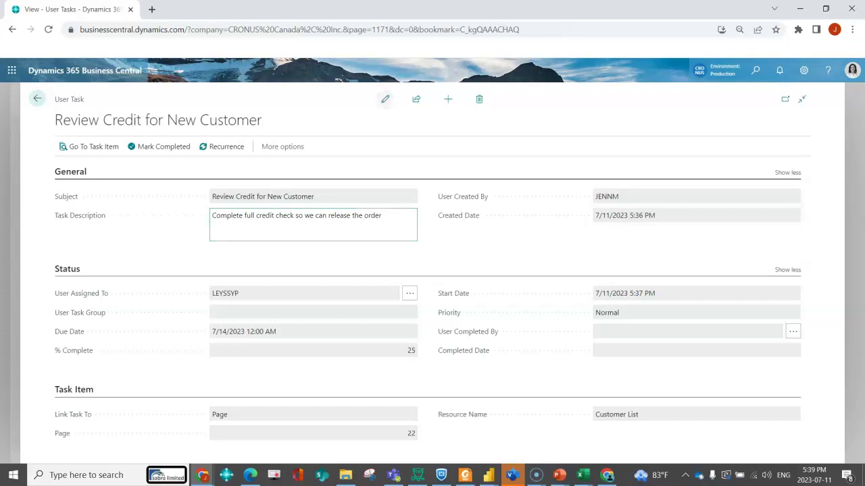
- Set the task to 100% complete, mark it completed, and close it
left_click(386, 98)
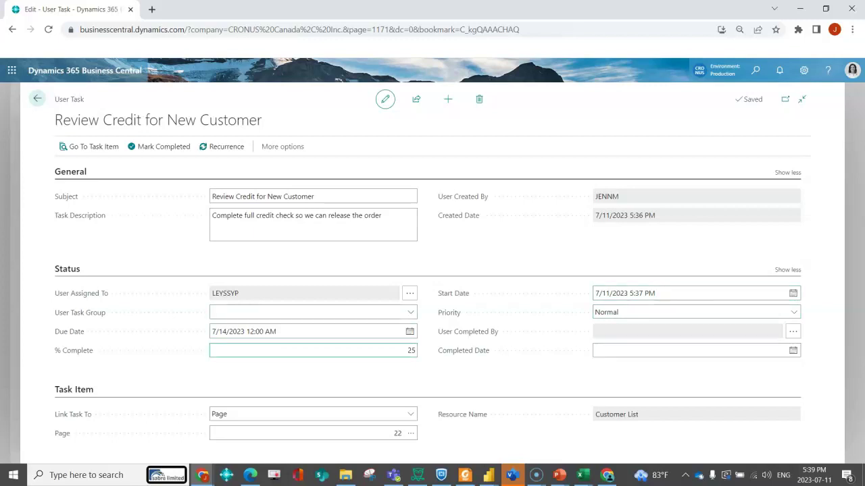
type("100")
left_click(158, 147)
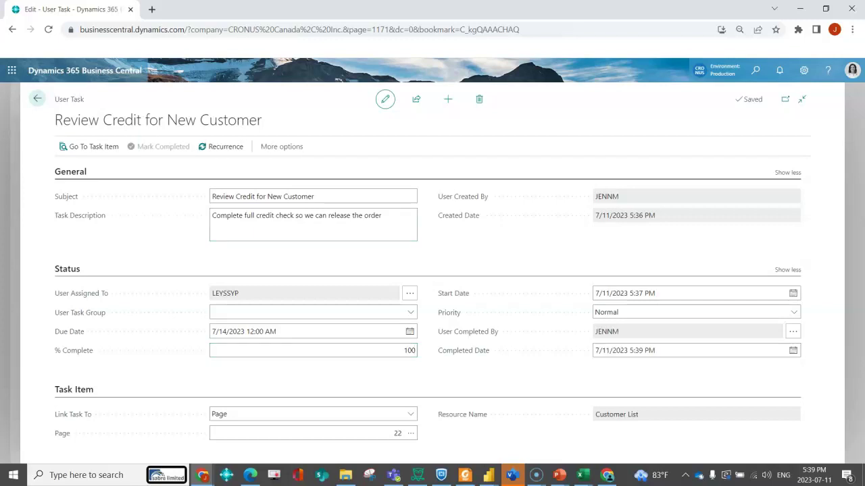
left_click(635, 350)
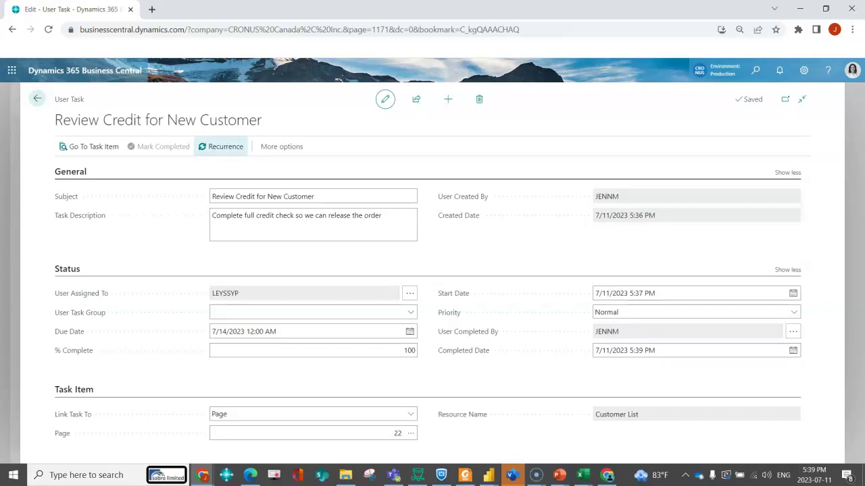
key("Escape")
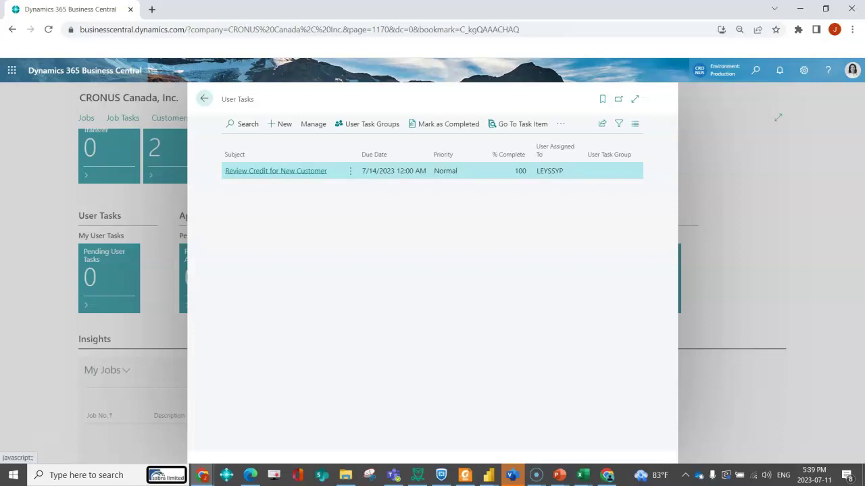
left_click(204, 99)
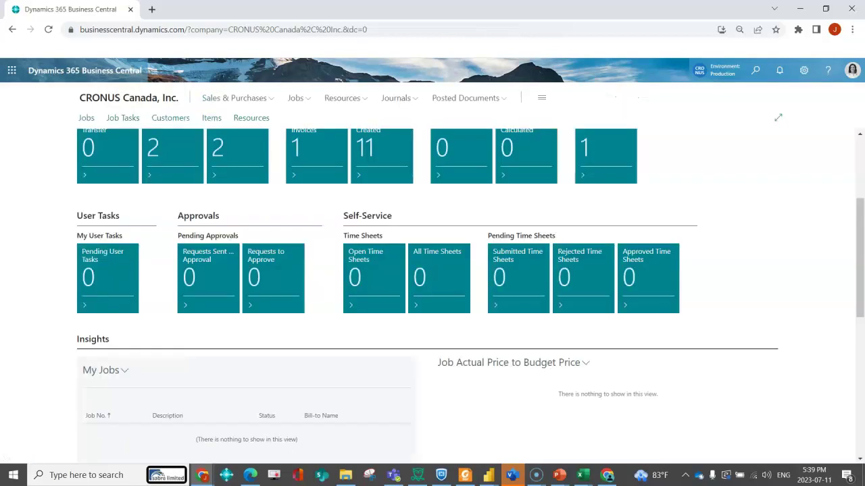